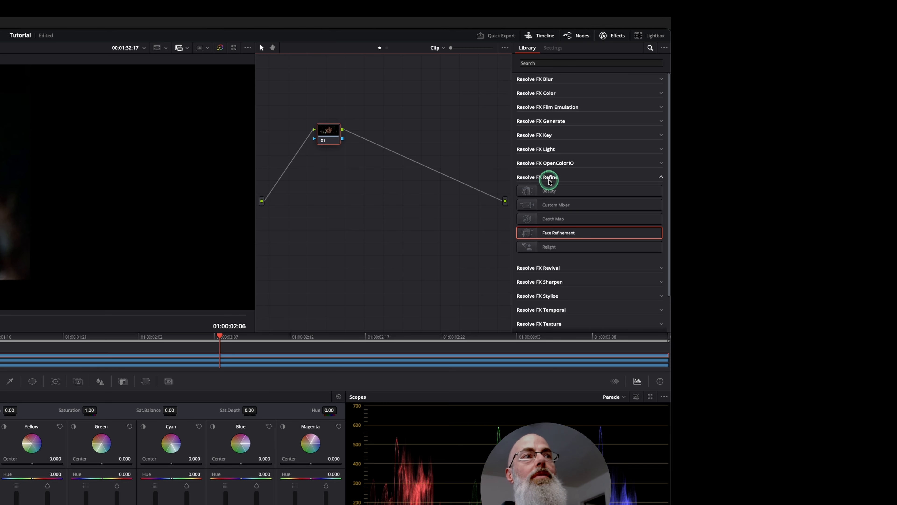
- Apply Face Refinement to node 01, detect the face in the frame, and track it in both directions through the clip
drag(580, 233, 327, 138)
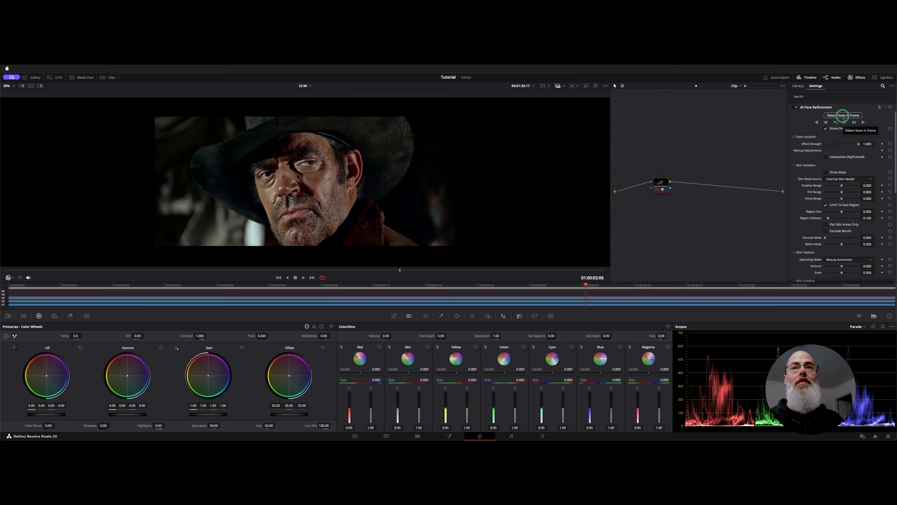
click(592, 91)
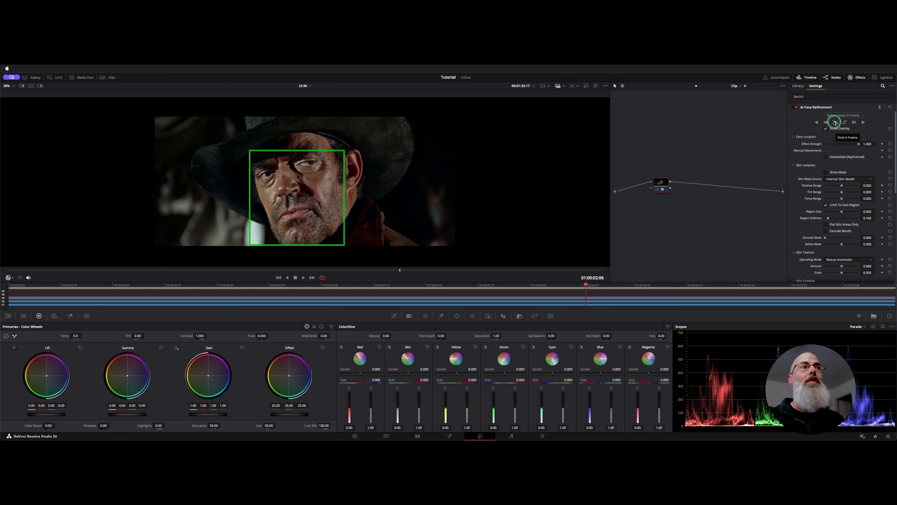
click(834, 123)
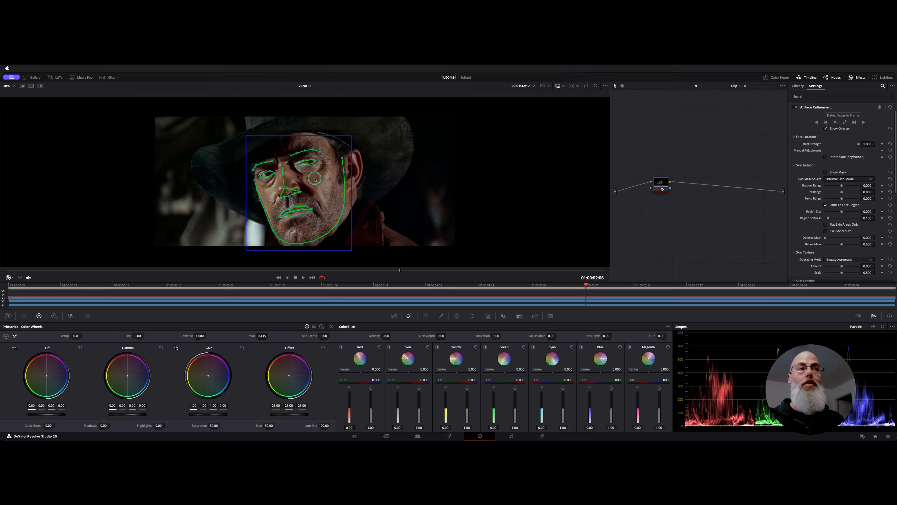
click(844, 122)
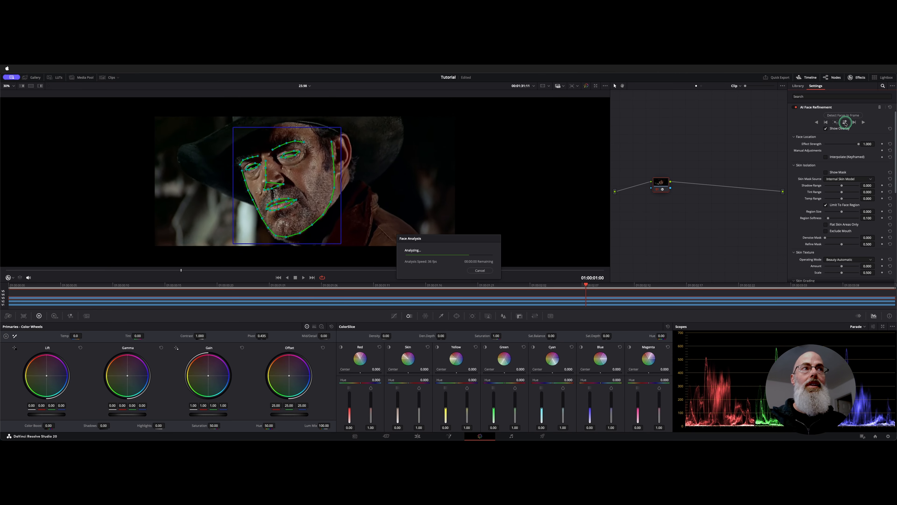
- Enlarge the viewer to fill the workspace and turn off the face tracking overlay
key(space)
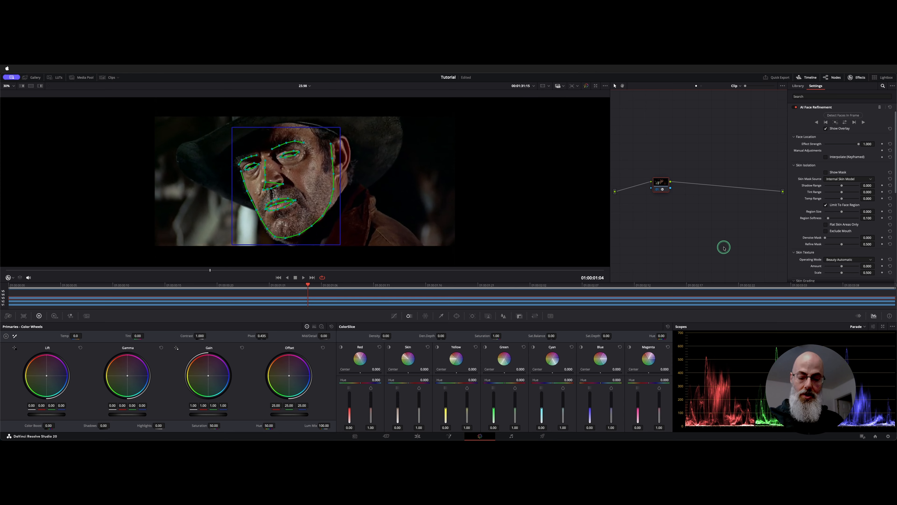
key(alt+f)
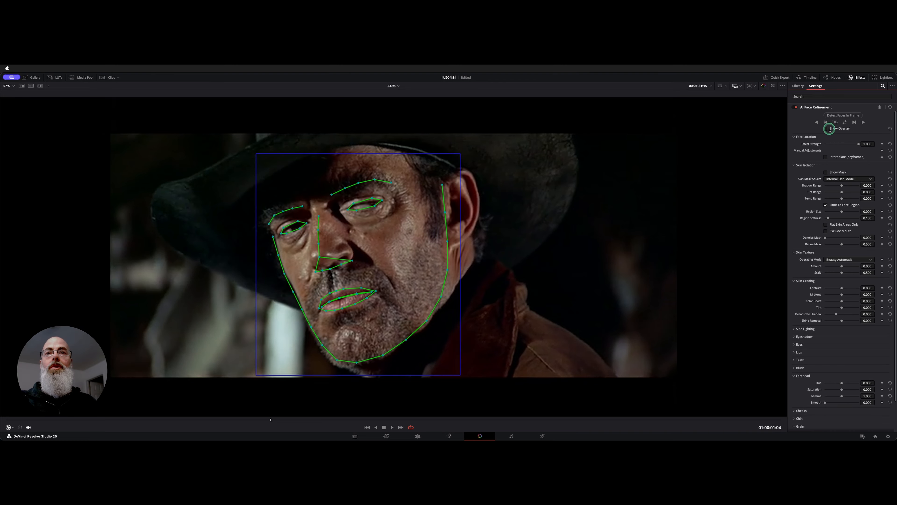
click(826, 129)
click(826, 129)
click(827, 129)
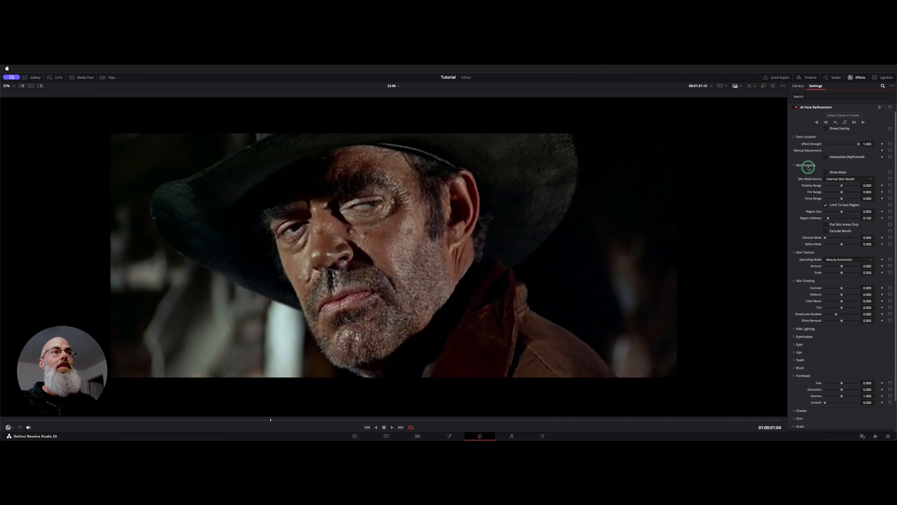
- Show the skin isolation mask and set Shadow Range to 0.012, Tint Range to 0.035 and Temp Range to -0.066
click(837, 172)
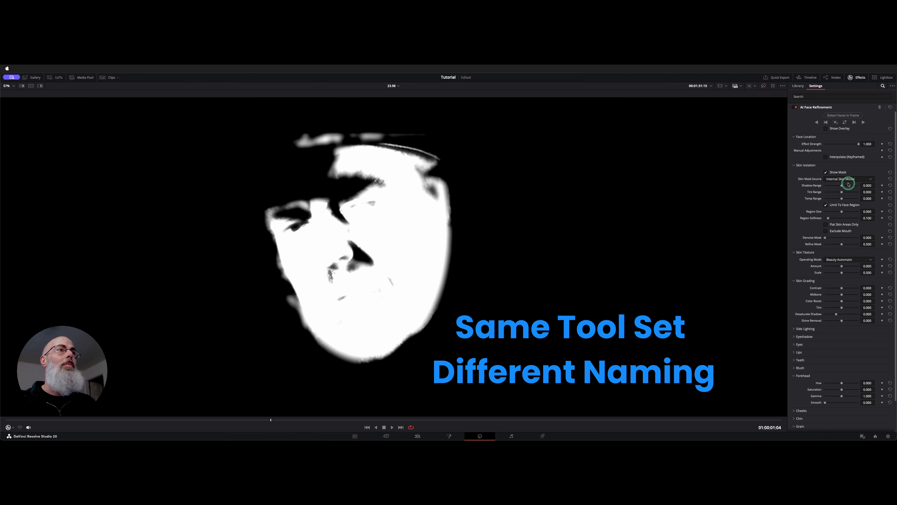
drag(842, 185, 842, 193)
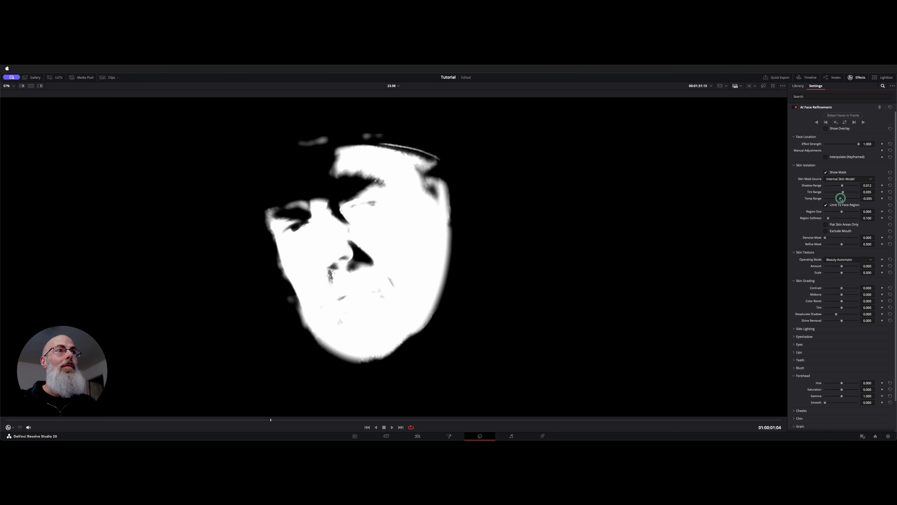
drag(837, 197, 840, 199)
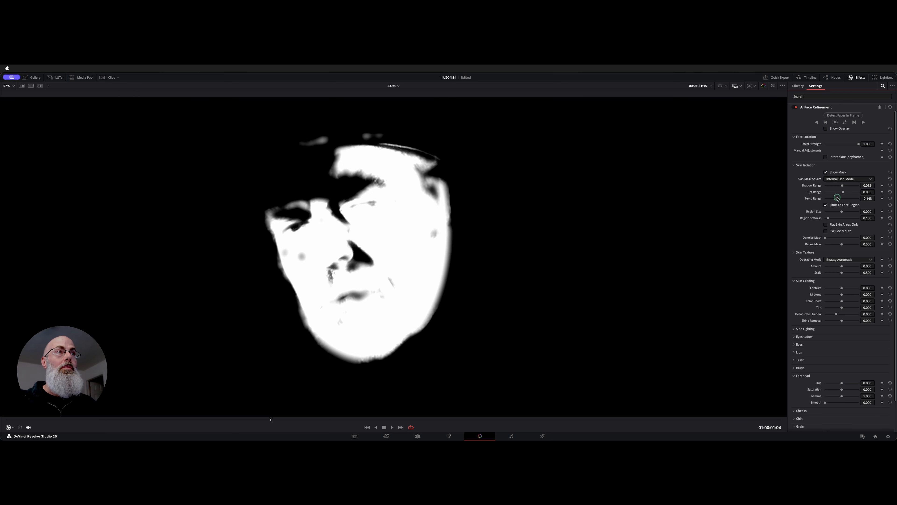
- Set Region Softness to 0.287 and try toggling Limit To Face Region, Flat Skin Areas Only and Exclude Mouth on the mask
click(851, 205)
click(852, 206)
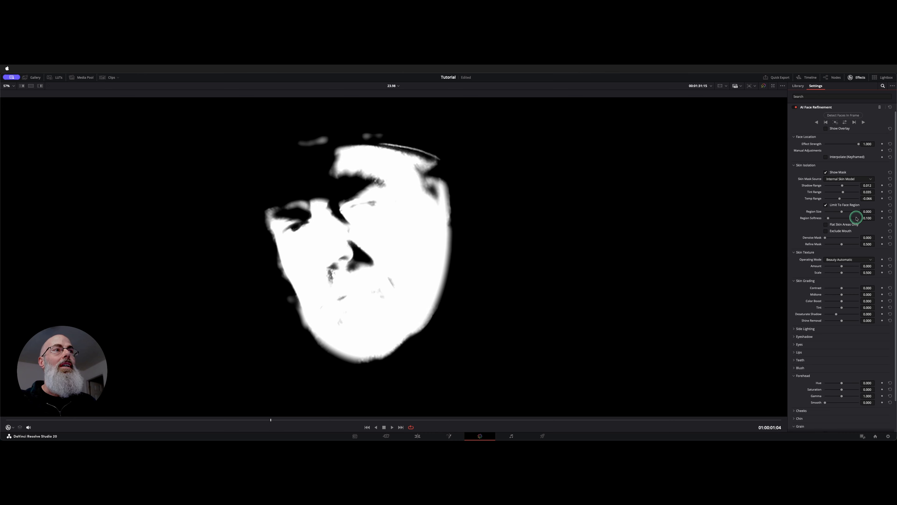
drag(826, 219, 835, 226)
click(826, 224)
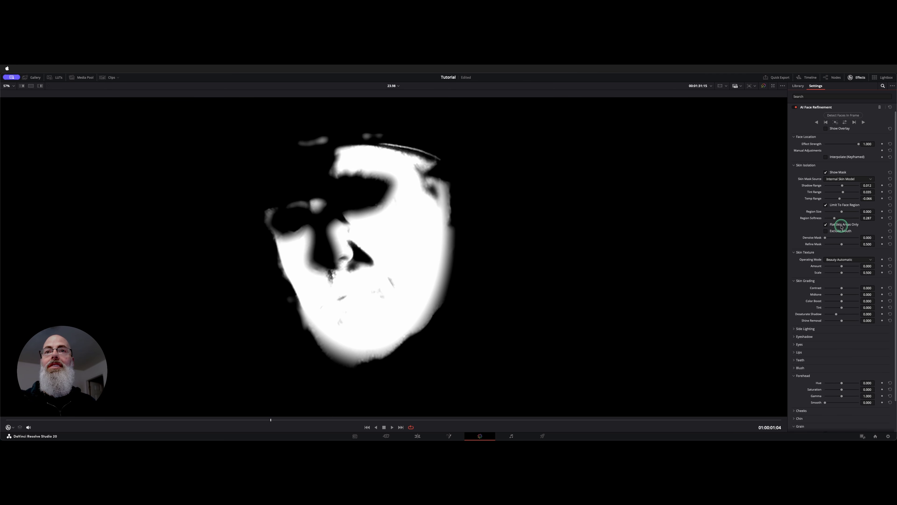
click(841, 228)
click(841, 231)
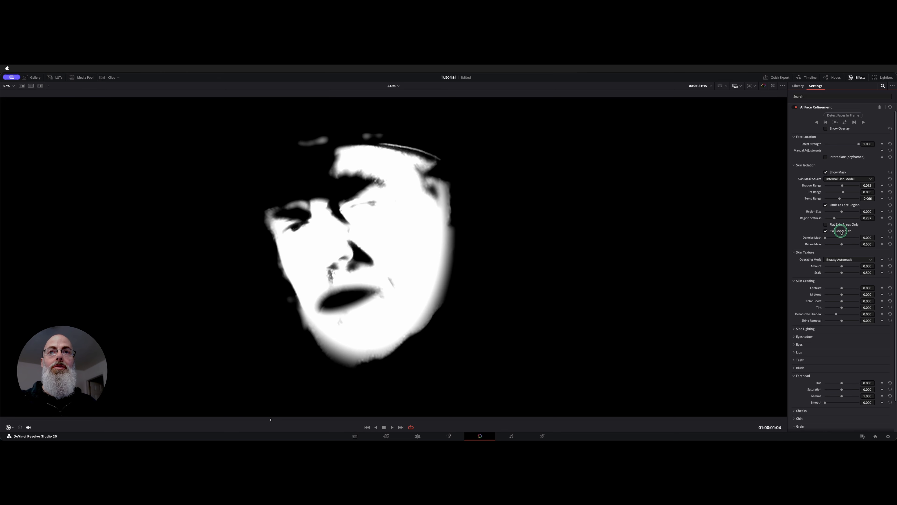
click(841, 231)
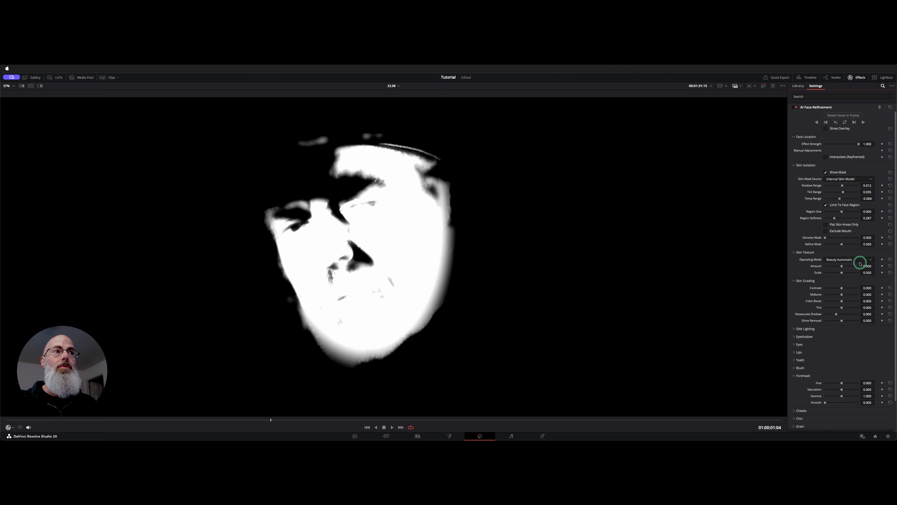
- Set Refine Mask to 0.248 and hide the skin mask
mouse_move(826, 238)
mouse_down()
mouse_move(836, 238)
mouse_move(817, 238)
mouse_move(832, 244)
mouse_up()
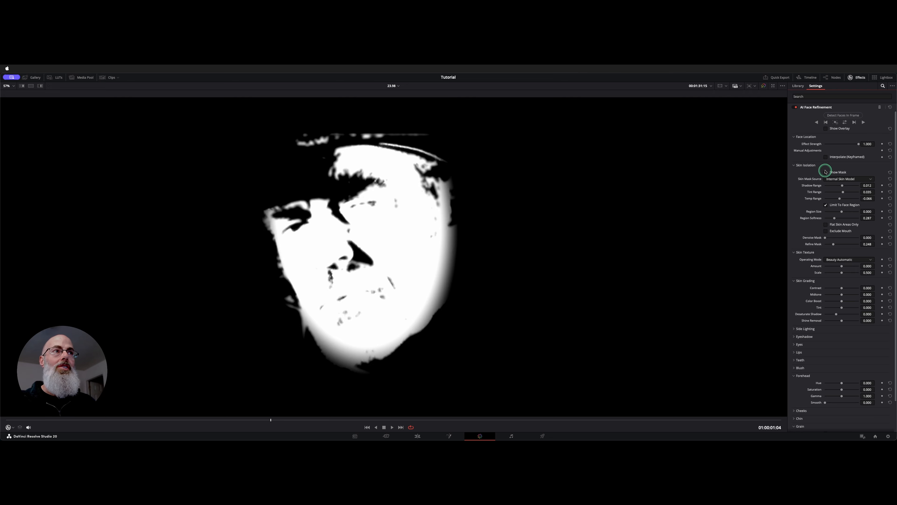
click(833, 173)
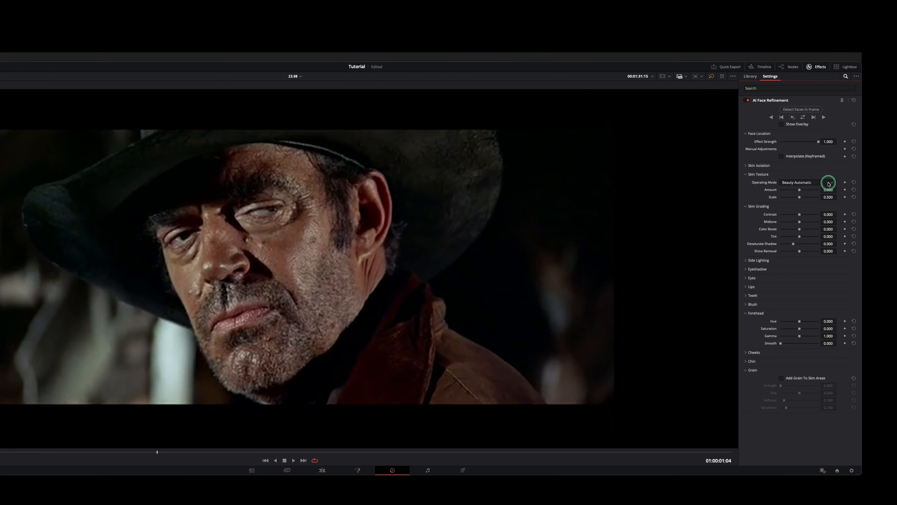
- Try the Smoothing operating mode for the skin texture with Smoothing at 0.922 and Detail Size at 0.357
click(829, 183)
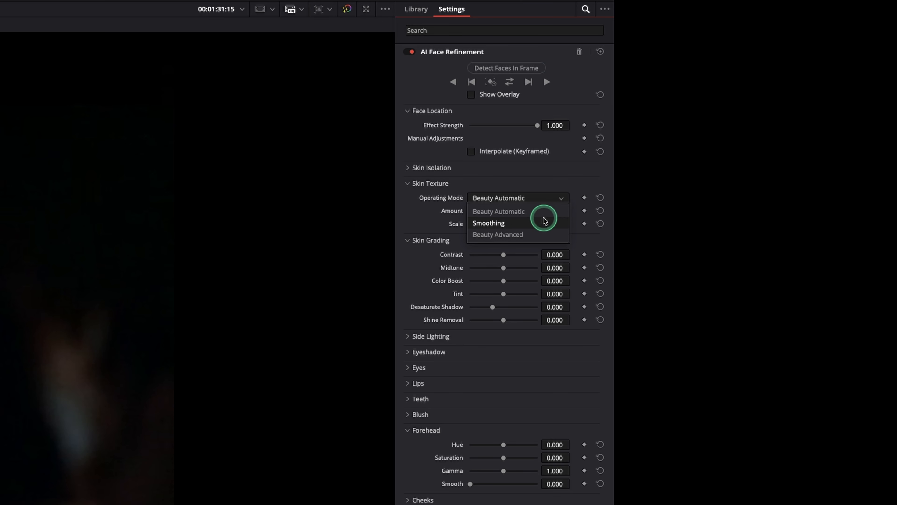
click(546, 234)
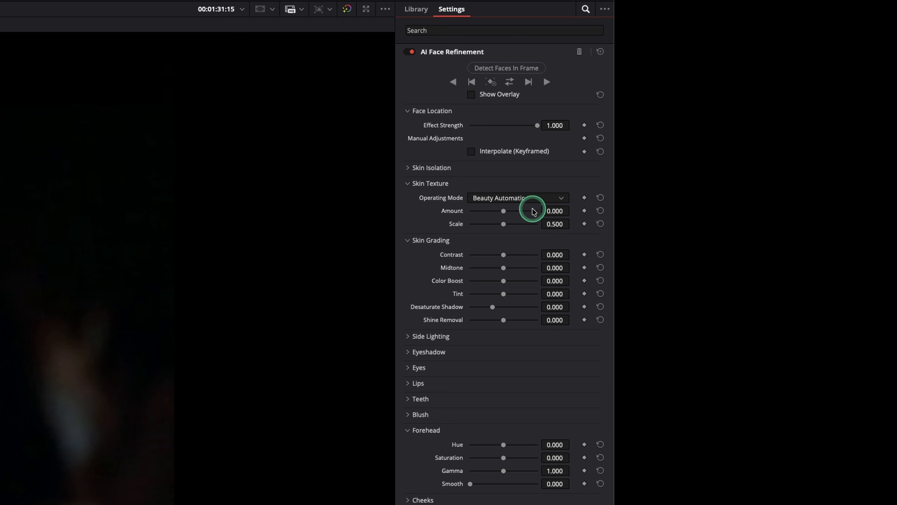
click(526, 198)
click(527, 224)
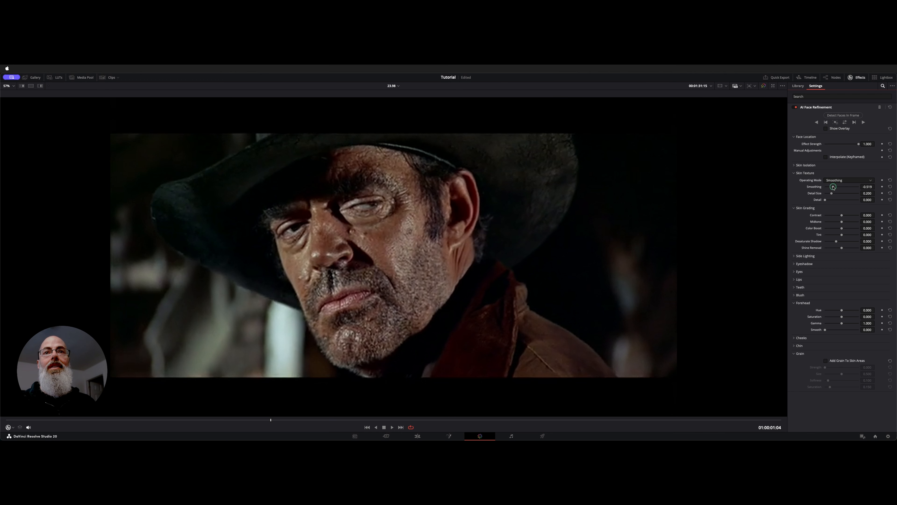
drag(503, 211, 527, 211)
mouse_move(853, 186)
mouse_down()
mouse_move(833, 193)
mouse_move(847, 192)
mouse_move(837, 185)
mouse_up()
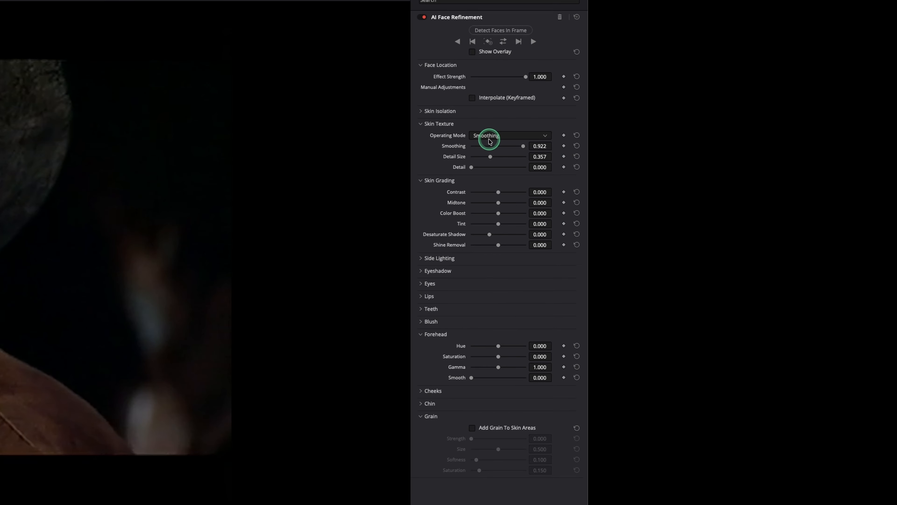
- Switch the skin texture's operating mode to Beauty Advanced and set Smoothing Threshold to 0.008
click(835, 182)
click(490, 166)
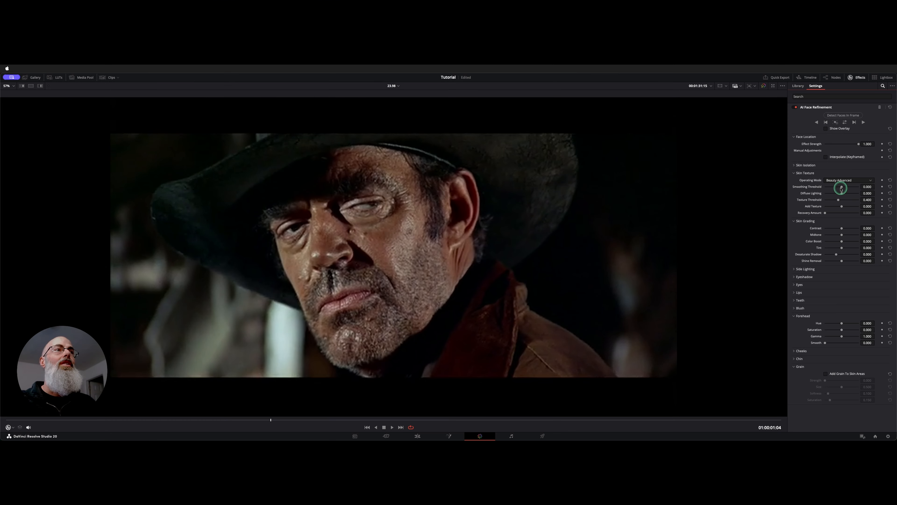
drag(498, 146, 492, 146)
drag(838, 186, 841, 187)
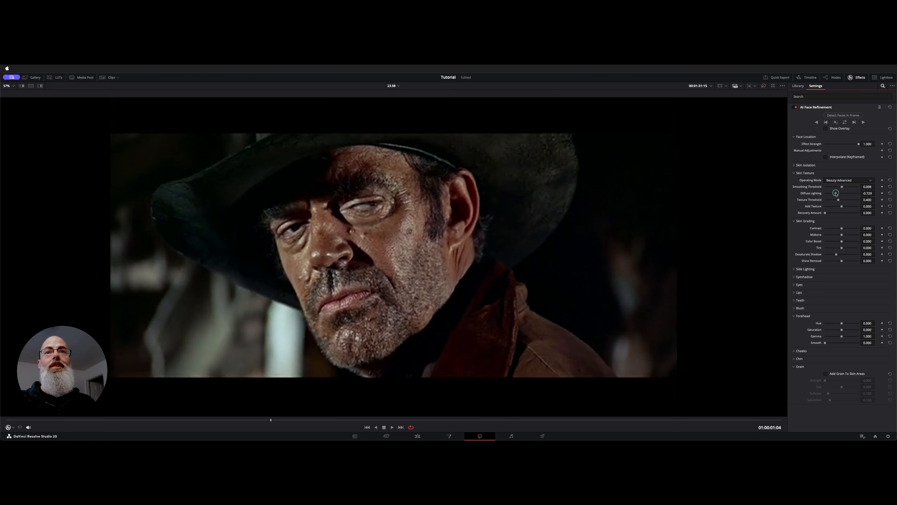
- Set Diffuse Lighting to 0.326, Texture Threshold to 0.674, Add Texture to 0.442 and Recovery Amount to 0.318 for the skin texture
drag(828, 193, 841, 192)
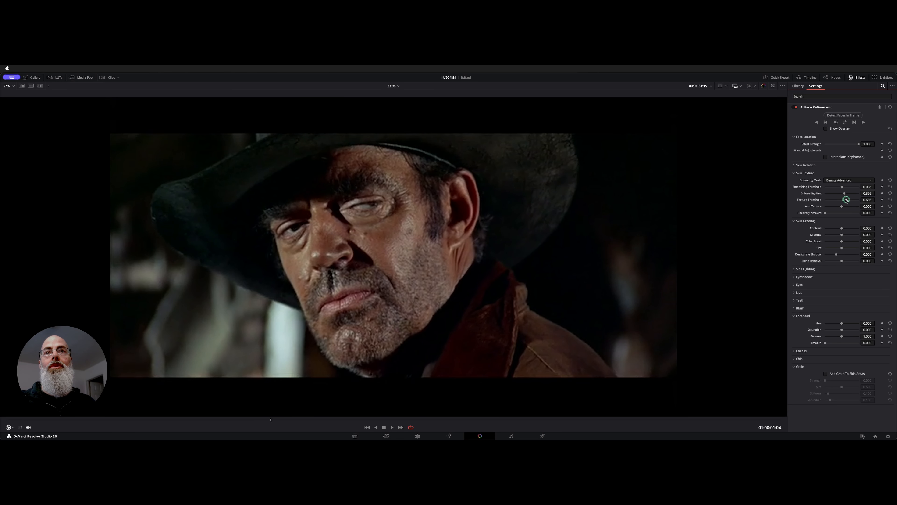
drag(841, 207, 832, 205)
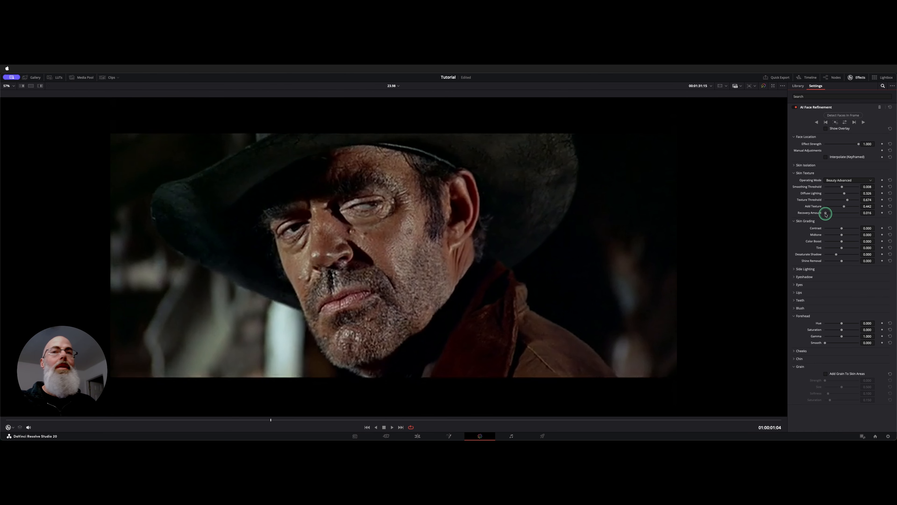
drag(847, 213, 836, 212)
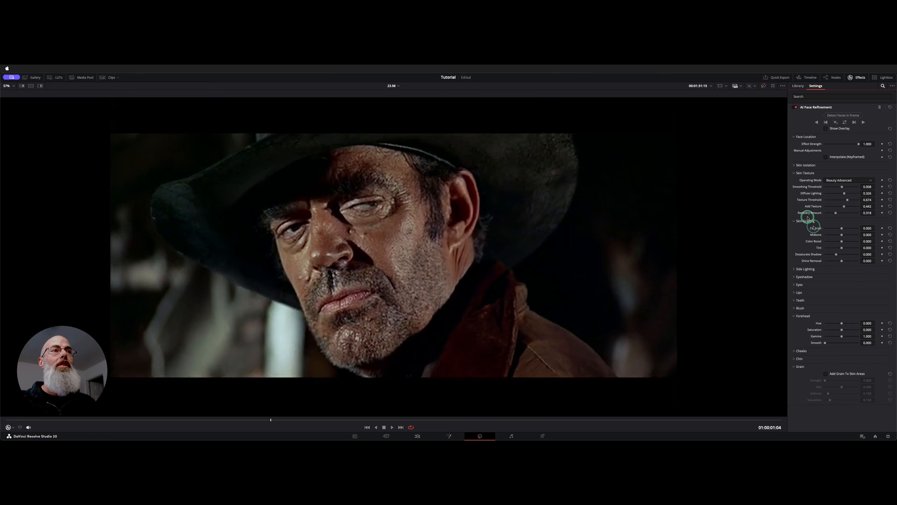
click(794, 174)
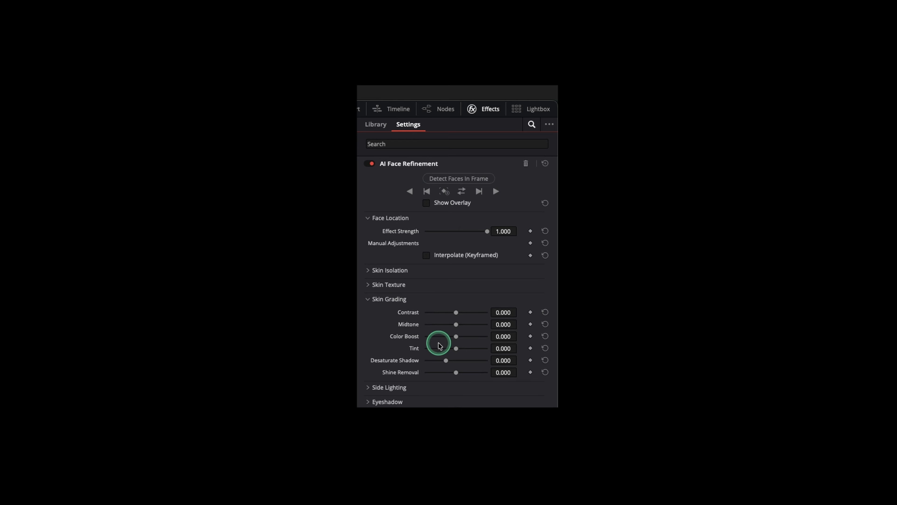
- Set Desaturate Shadow to -0.047 in the skin grading and try a Shine Removal adjustment before returning it to 0.000
drag(446, 360, 468, 361)
mouse_move(848, 214)
mouse_down()
mouse_move(816, 215)
mouse_move(834, 213)
mouse_up()
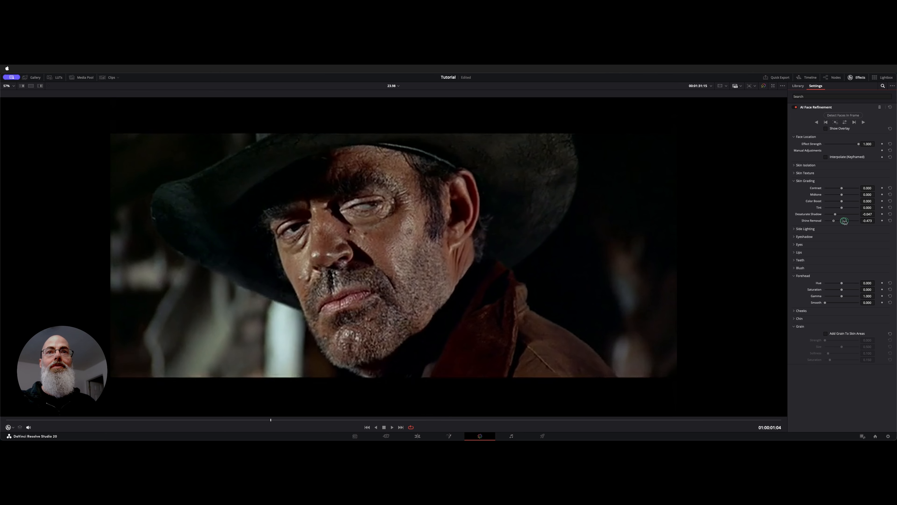
mouse_move(844, 221)
mouse_down()
mouse_move(857, 223)
mouse_move(844, 222)
mouse_up()
- Try a Side Lighting Lift Left of 0.073 on the face and reset it
click(794, 230)
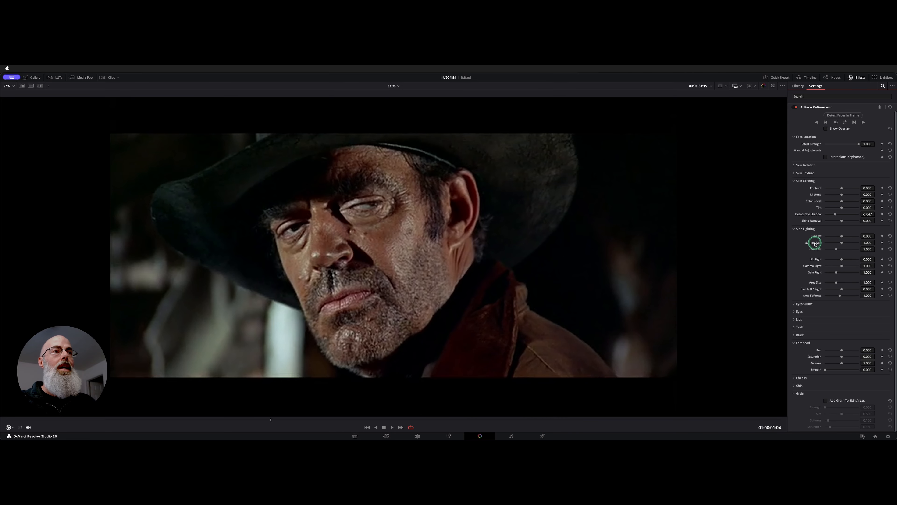
drag(843, 236, 848, 236)
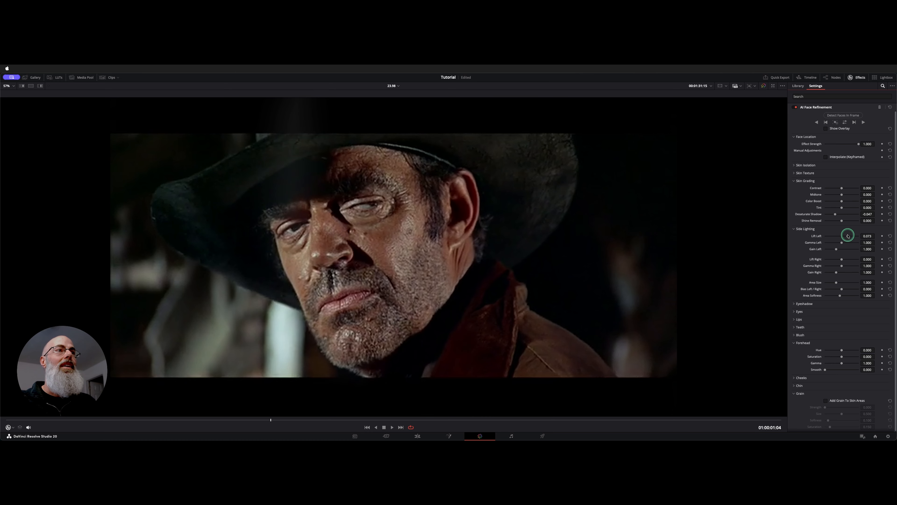
double_click(818, 236)
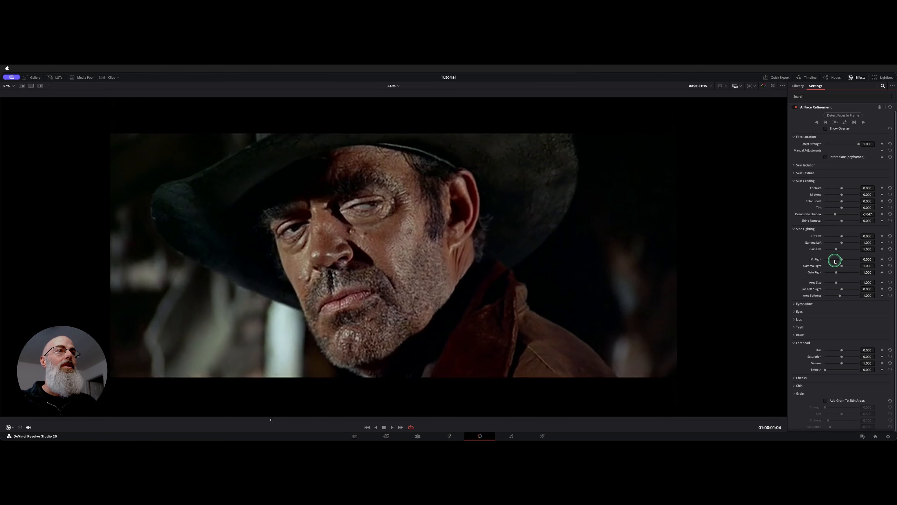
- Try Side Lighting with Lift Right 0.200, Bias Left / Right -0.167, Area Softness 0.772 and a smaller Area Size, and reset these settings
drag(841, 260, 838, 294)
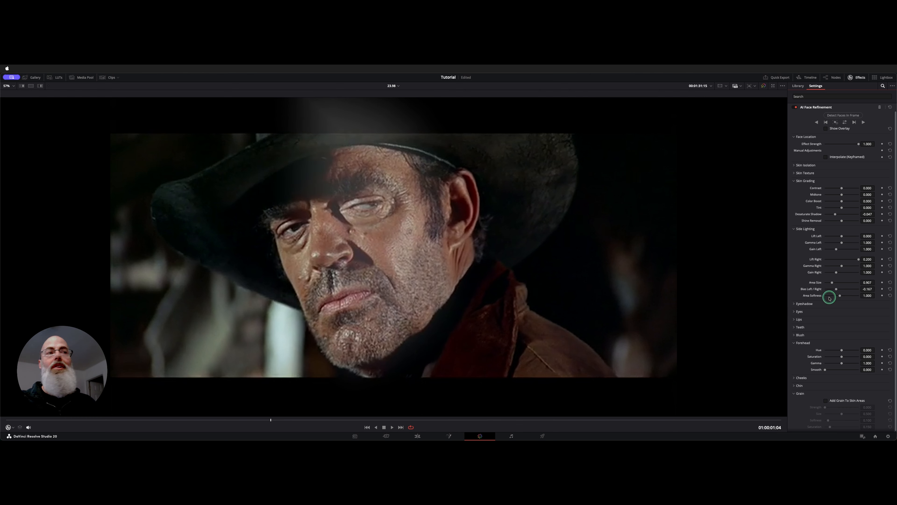
drag(839, 297, 835, 297)
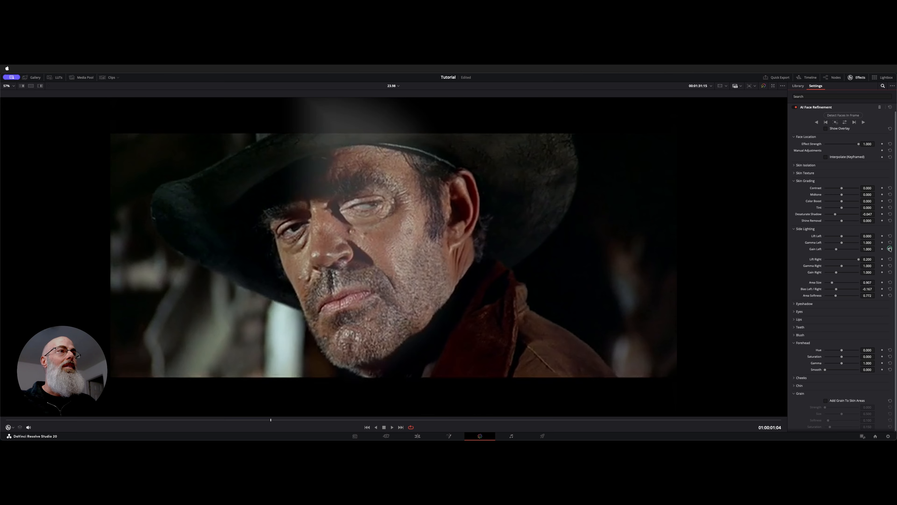
click(890, 260)
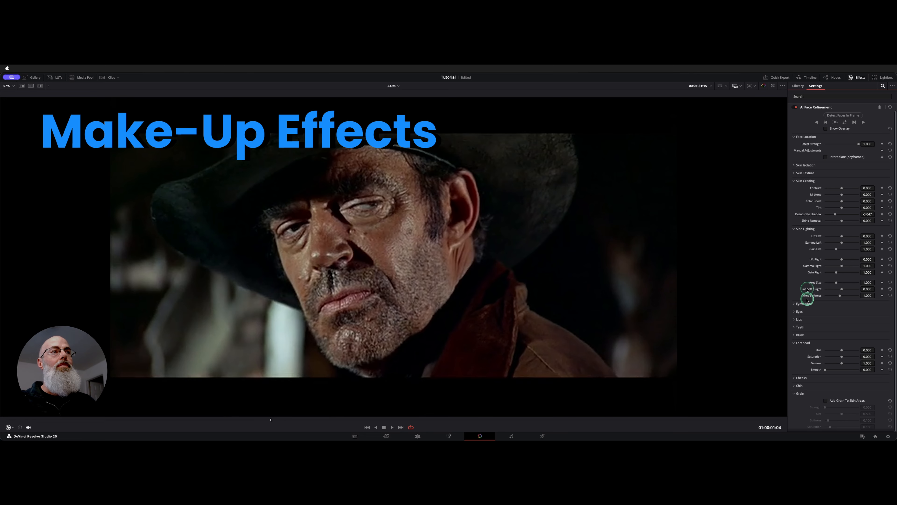
- Collapse the Side Lighting and Skin Grading settings
click(793, 229)
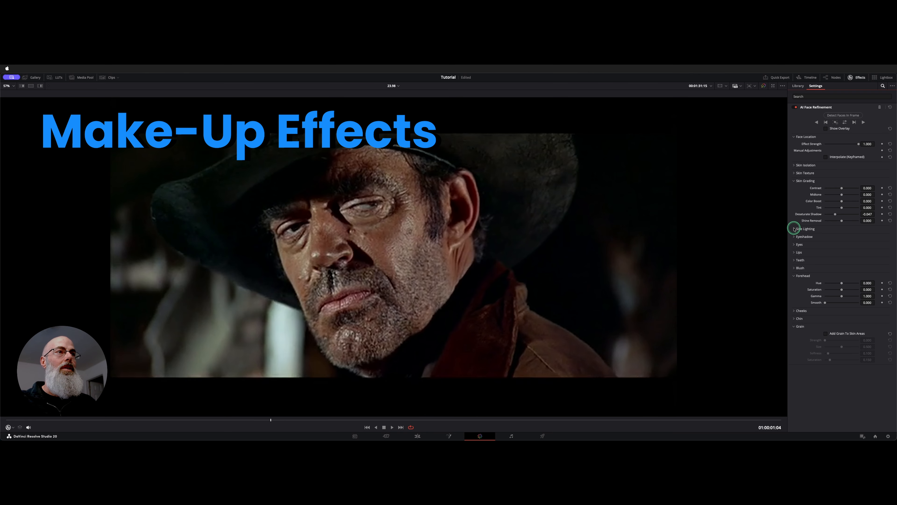
click(793, 181)
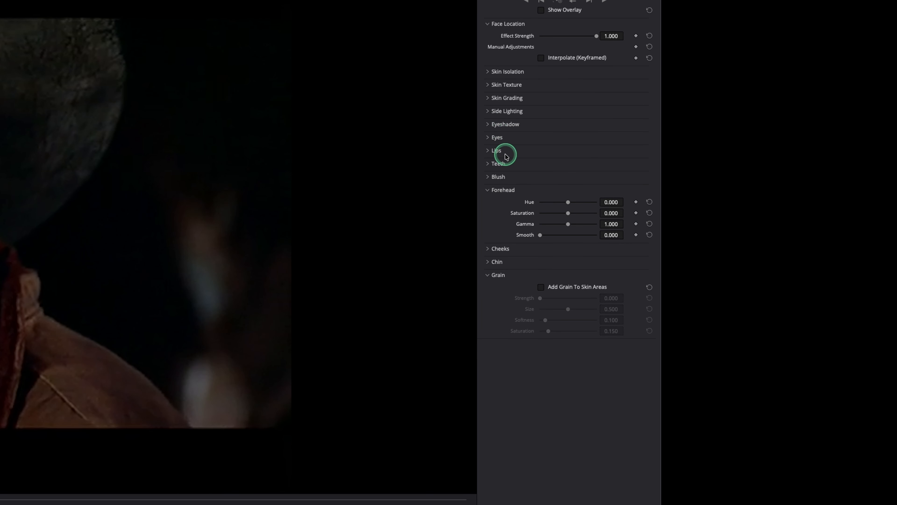
- Try the Eyes settings with Brightening 0.442 and Eye Light 0.221, and test Eyebag Removal before returning it to 0.000
click(487, 137)
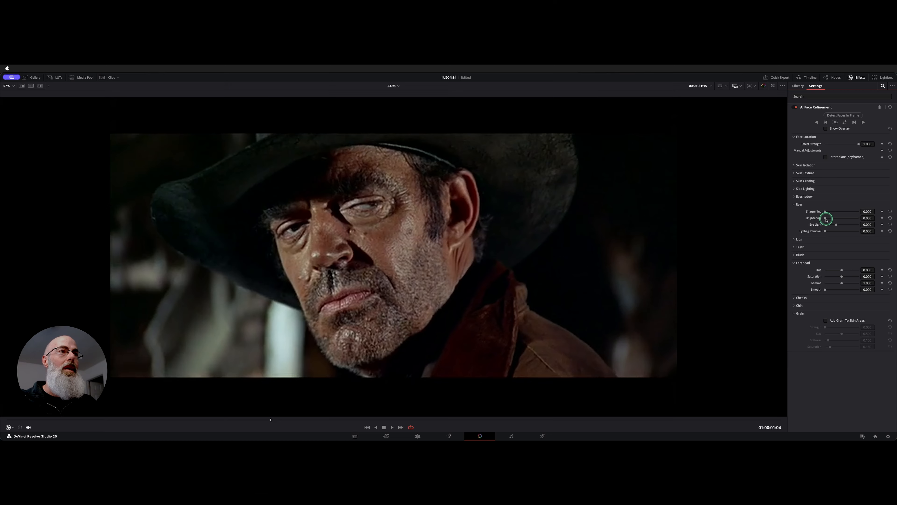
drag(826, 218, 853, 220)
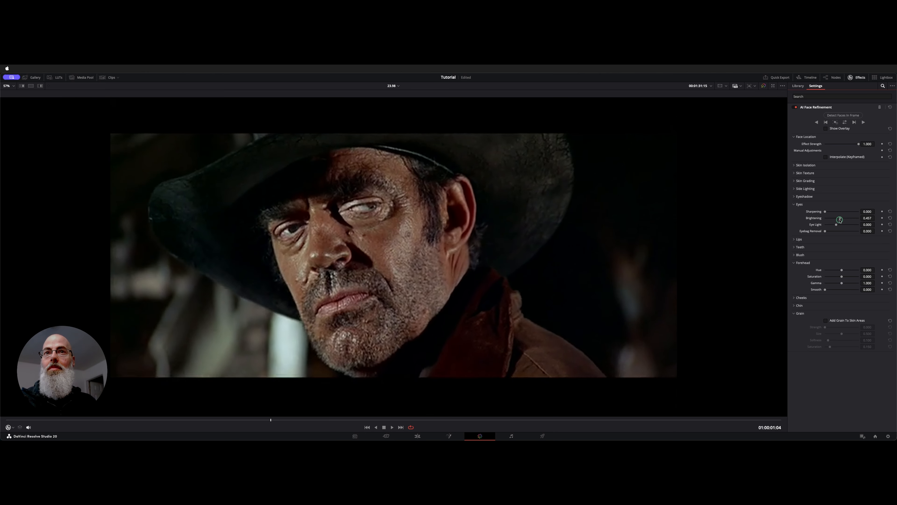
mouse_move(840, 219)
mouse_down()
mouse_move(822, 219)
mouse_move(840, 219)
mouse_up()
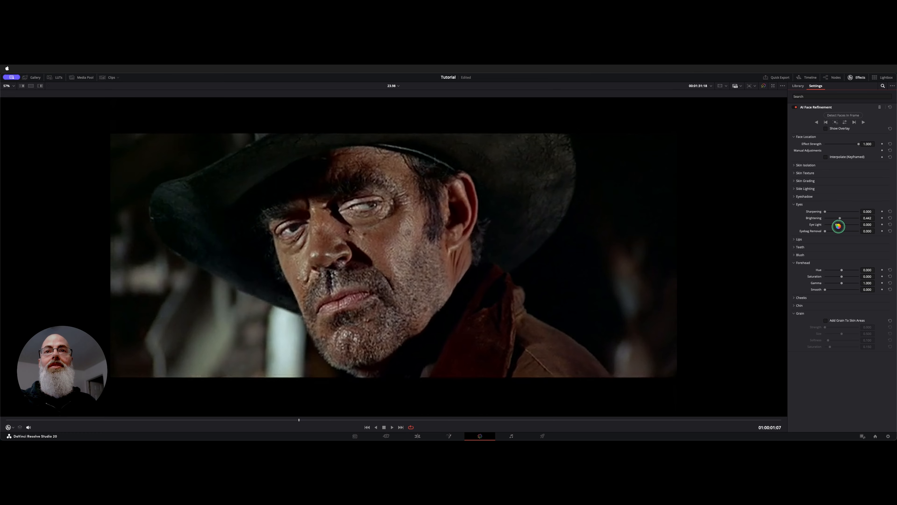
mouse_move(838, 226)
mouse_down()
mouse_move(848, 226)
mouse_move(828, 225)
mouse_move(840, 226)
mouse_up()
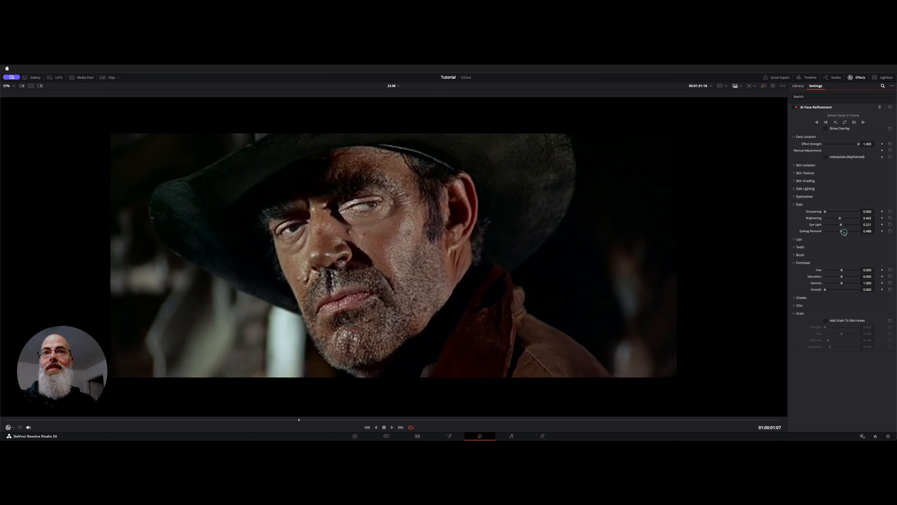
drag(845, 233, 807, 235)
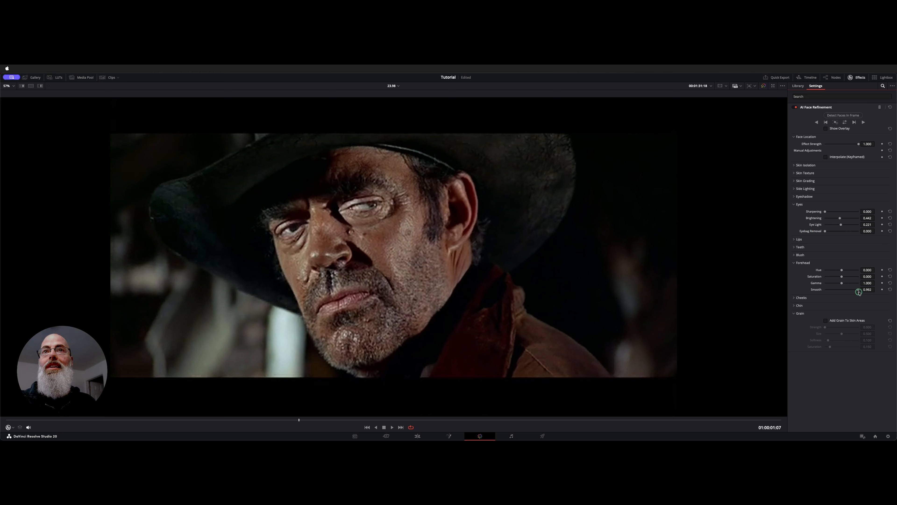
- Set the forehead's Smooth to 0.943 and the skin texture's Smoothing Threshold to 0.132
drag(854, 294, 865, 291)
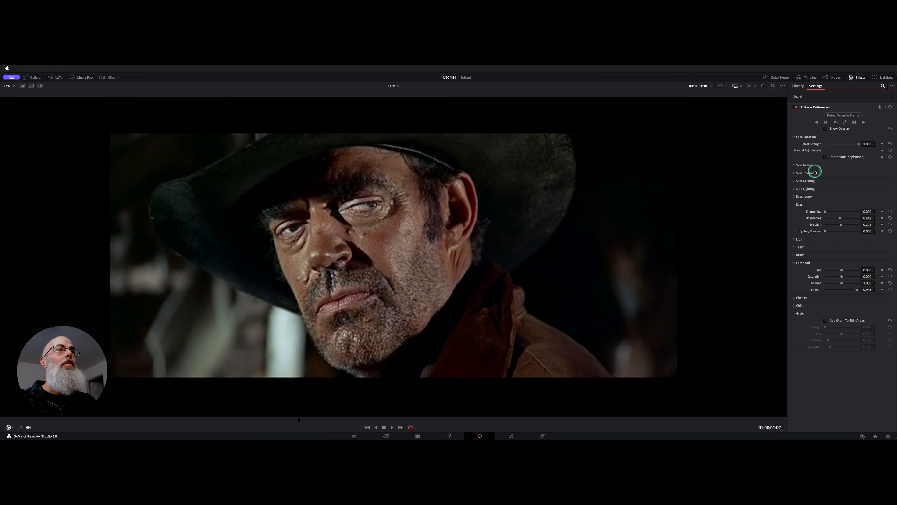
click(796, 173)
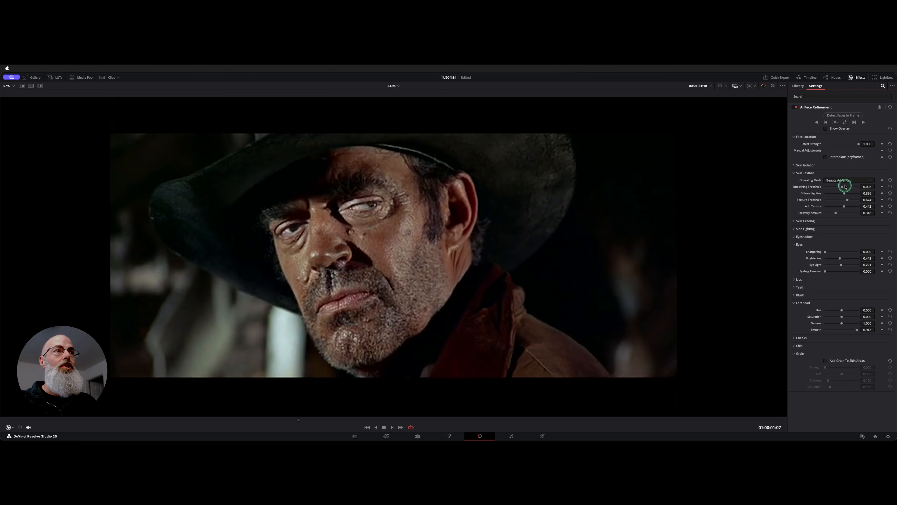
drag(840, 186, 844, 187)
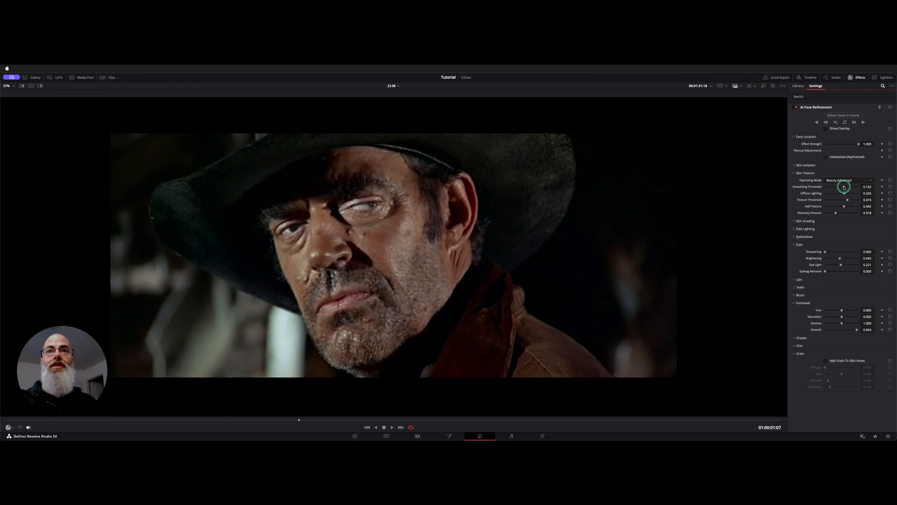
- Reset the Brightening and Eye Light settings of the eyes to their defaults
double_click(815, 258)
double_click(815, 265)
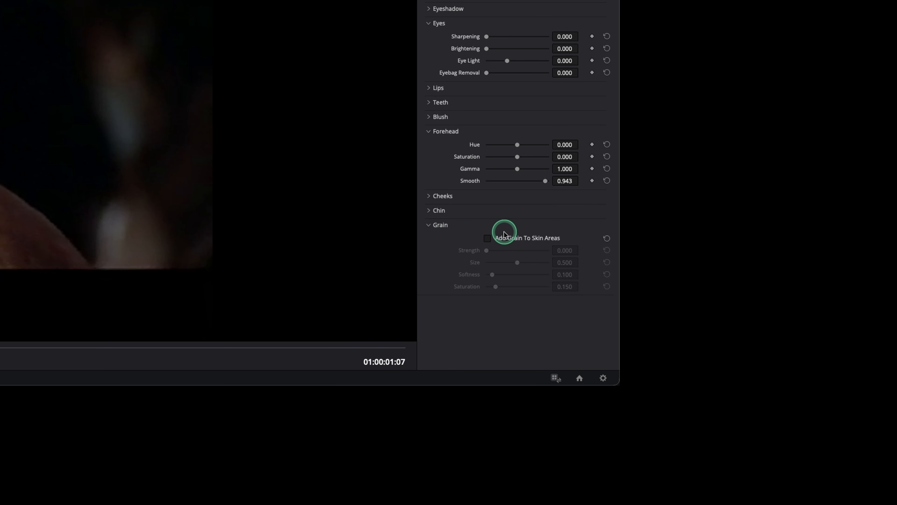
- Enable Add Grain To Skin Areas and set the grain Strength to 0.093
click(504, 241)
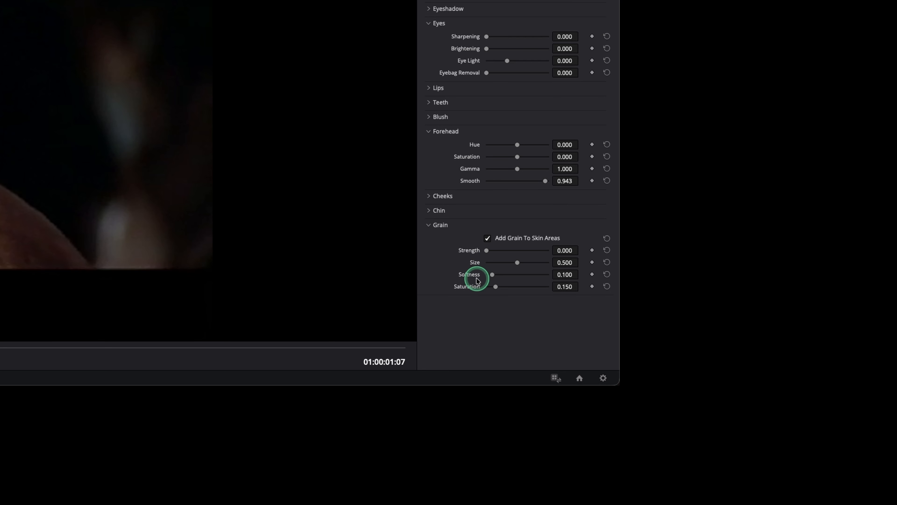
drag(487, 250, 491, 251)
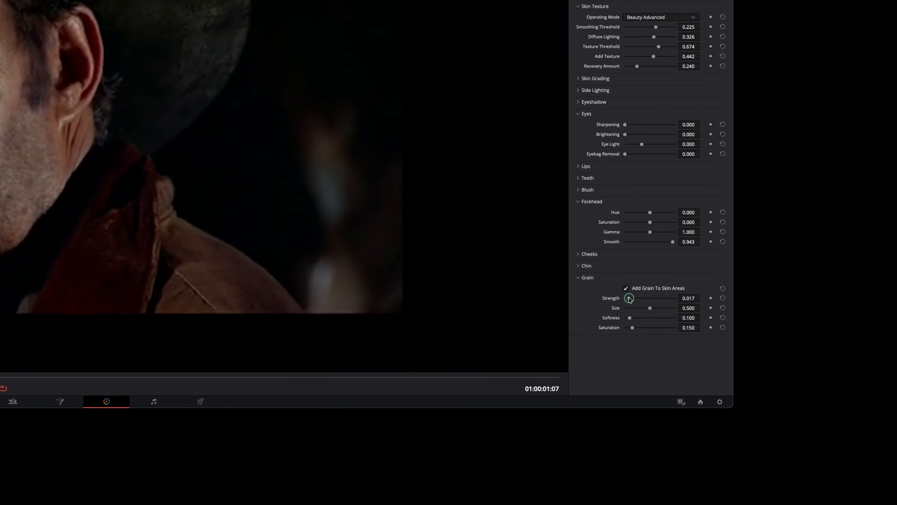
drag(630, 300, 633, 300)
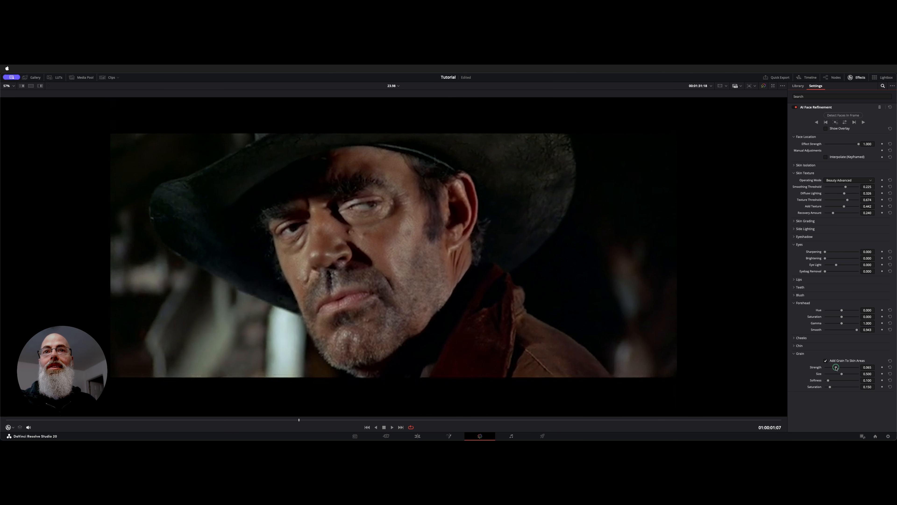
drag(841, 368, 840, 368)
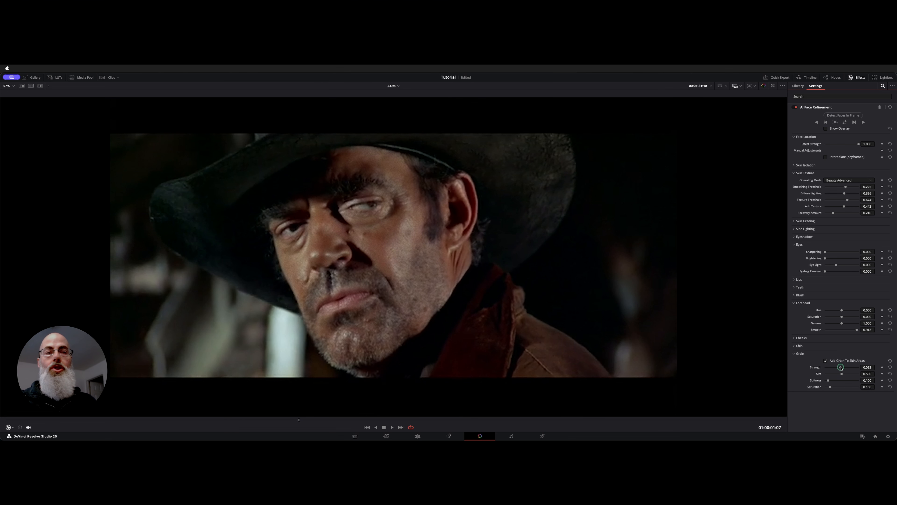